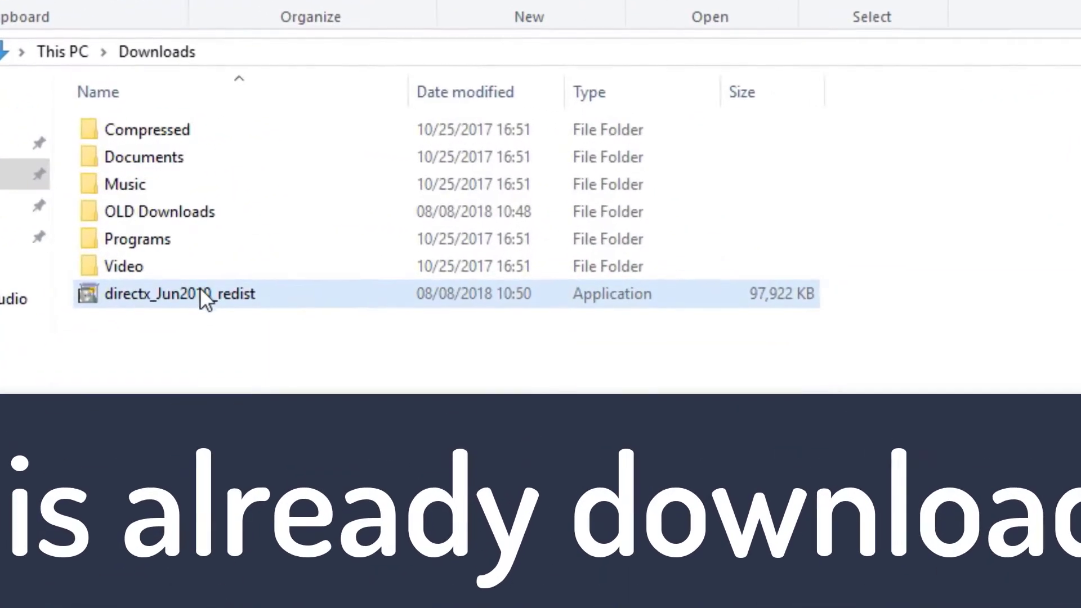
Create a new folder named "directx offline" in Downloads
{"action": "left_click", "coordinate": [200, 287]}
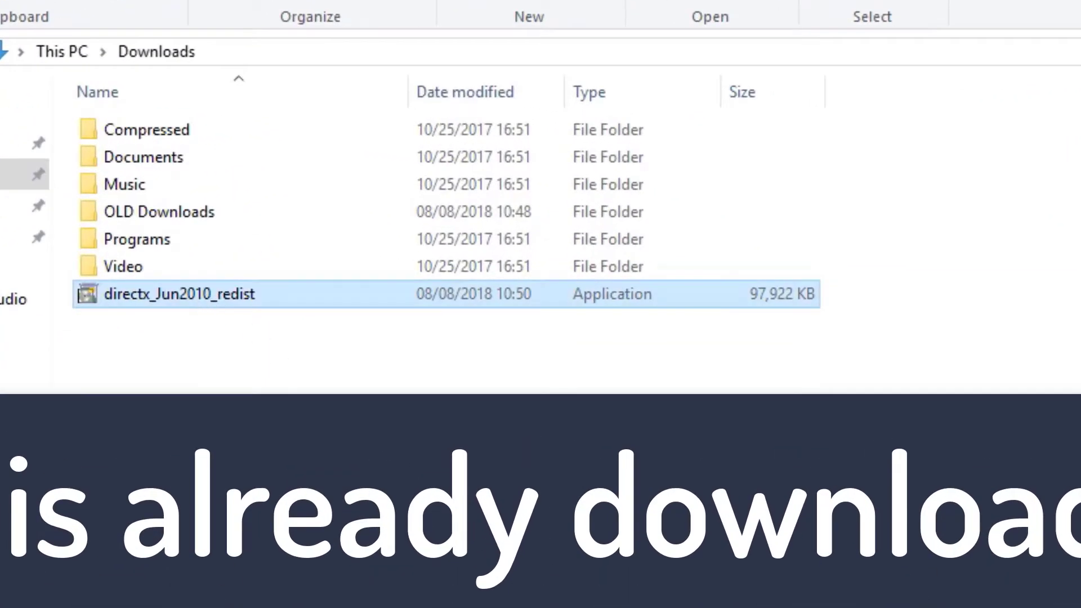
{"action": "left_click", "coordinate": [445, 349]}
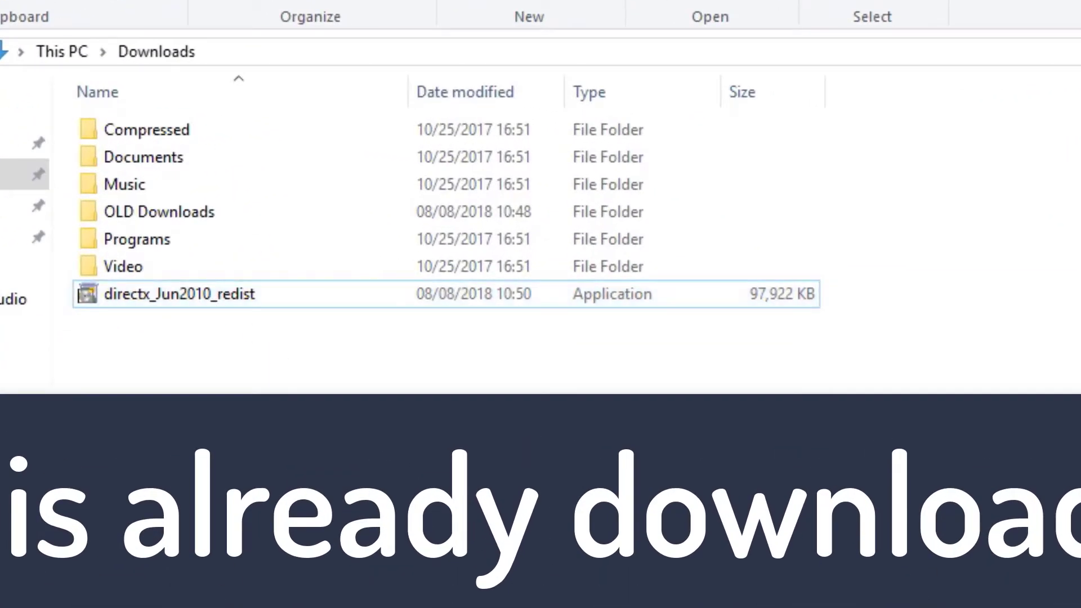
{"action": "key", "text": "ctrl+shift+n"}
{"action": "type", "text": "dire"}
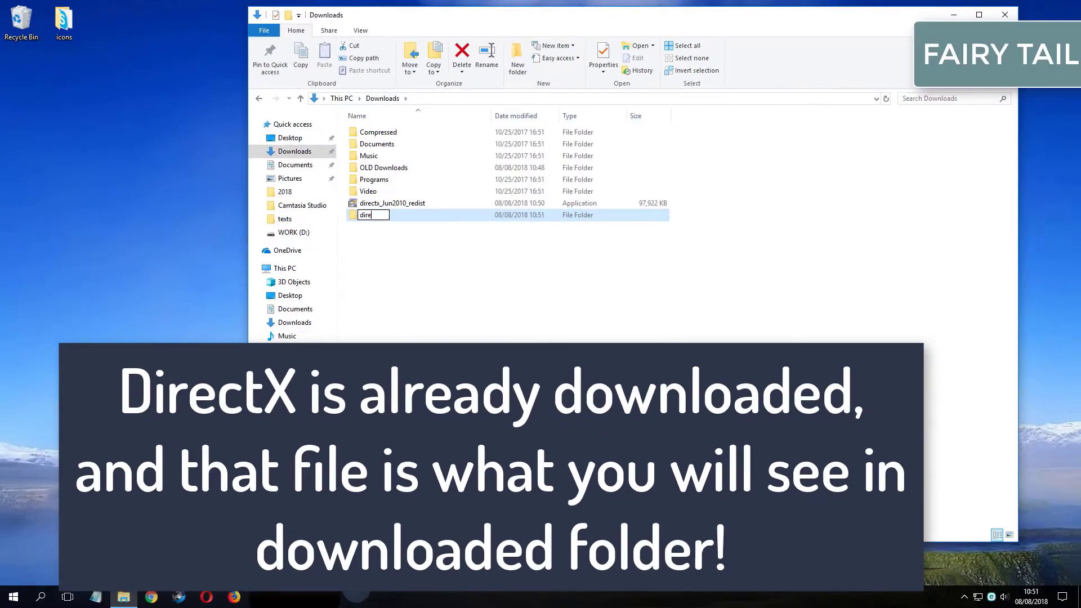
{"action": "type", "text": "ct"}
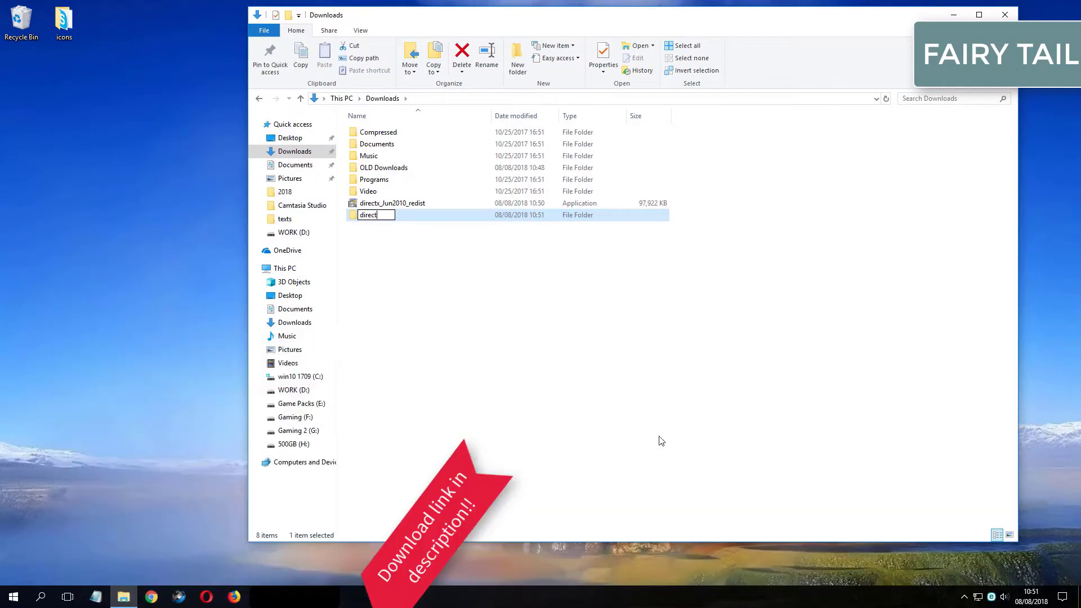
{"action": "type", "text": "x o"}
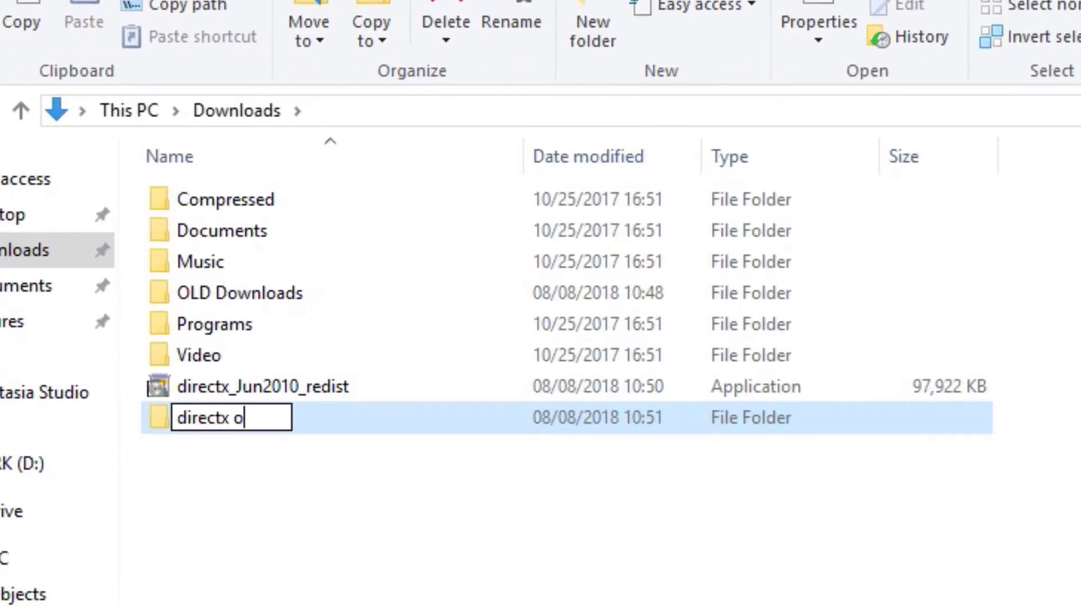
{"action": "type", "text": "ffline"}
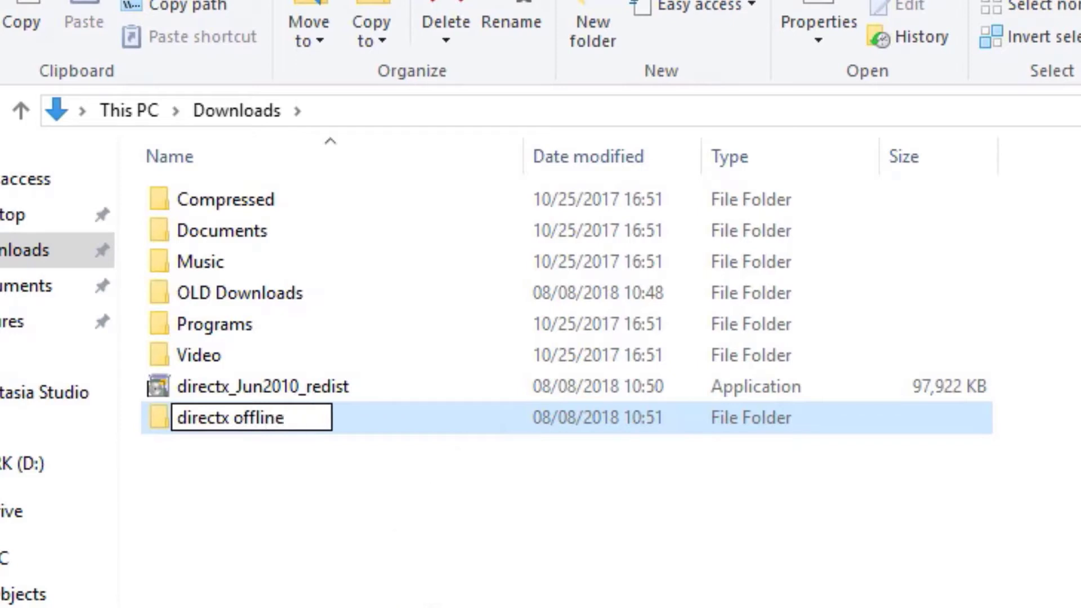
{"action": "key", "text": "Return"}
Run the directx_Jun2010_redist installer and accept its license agreement
{"action": "left_click", "coordinate": [294, 389]}
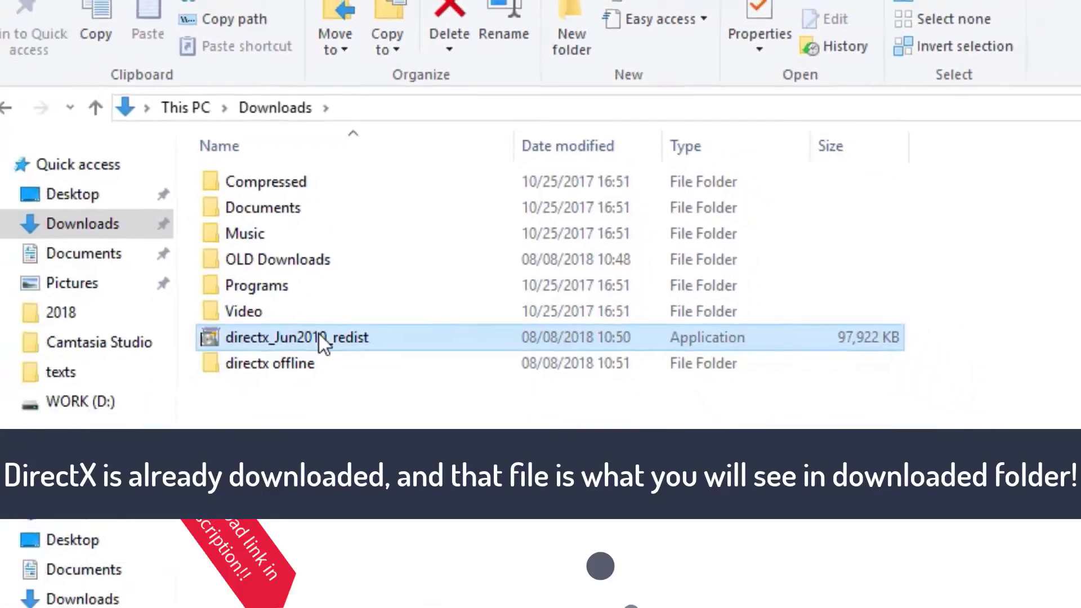
{"action": "double_click", "coordinate": [324, 341]}
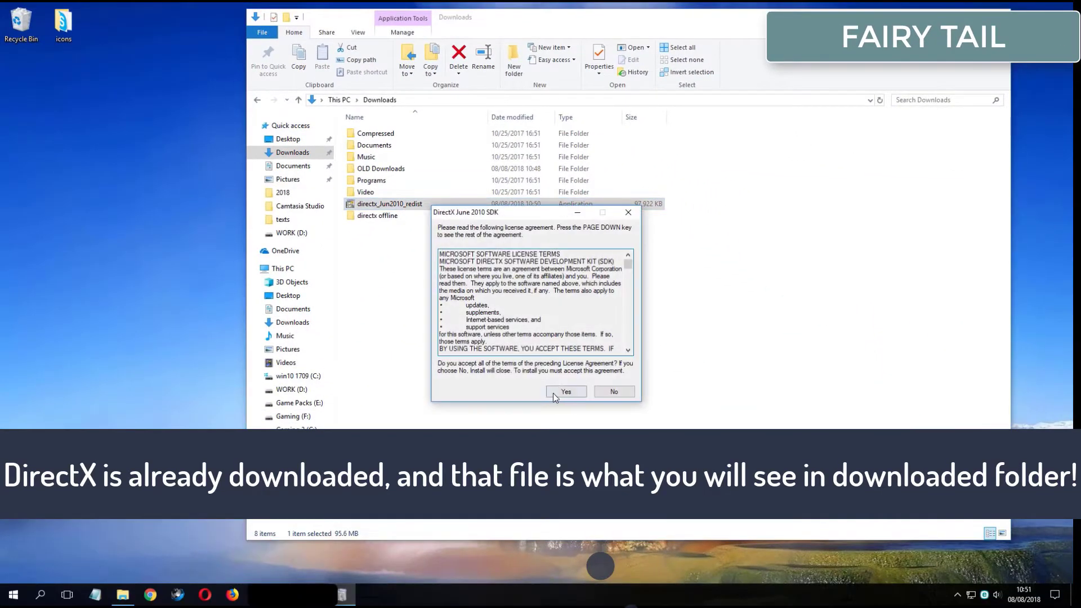
{"action": "left_click", "coordinate": [556, 394]}
Choose the "directx offline" folder in Downloads as the extraction location and extract the DirectX files there
{"action": "left_click", "coordinate": [604, 311]}
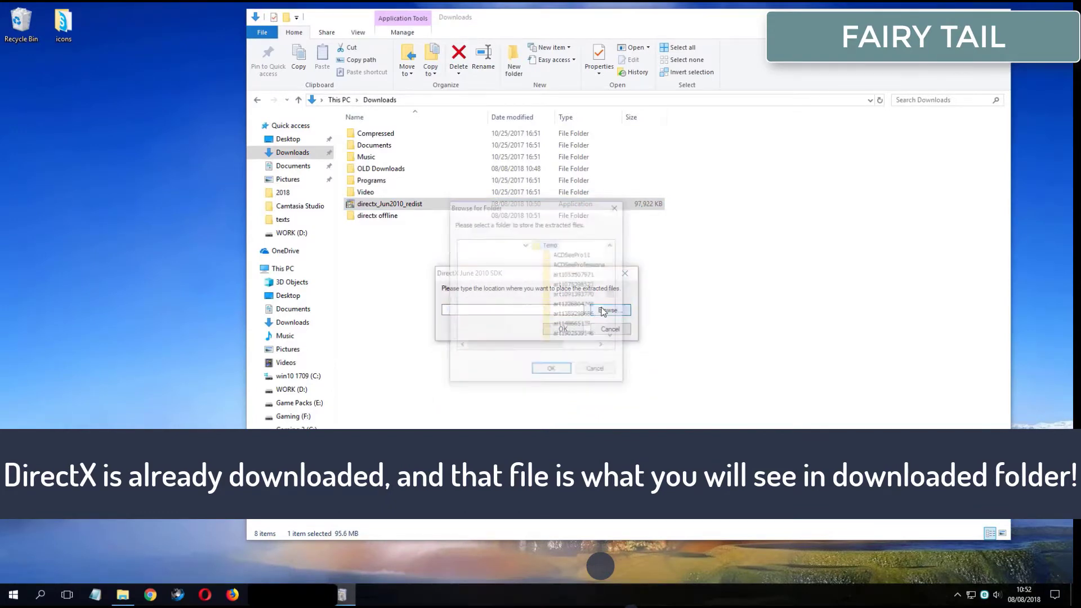
{"action": "left_click", "coordinate": [525, 245]}
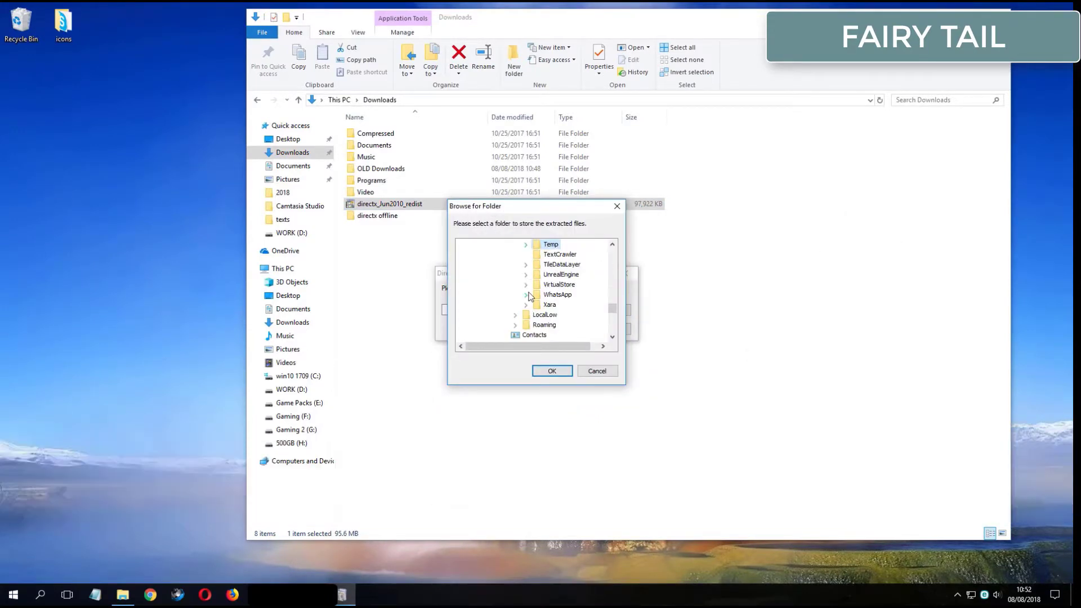
{"action": "scroll", "coordinate": [530, 296], "scroll_direction": "down", "scroll_amount": 4}
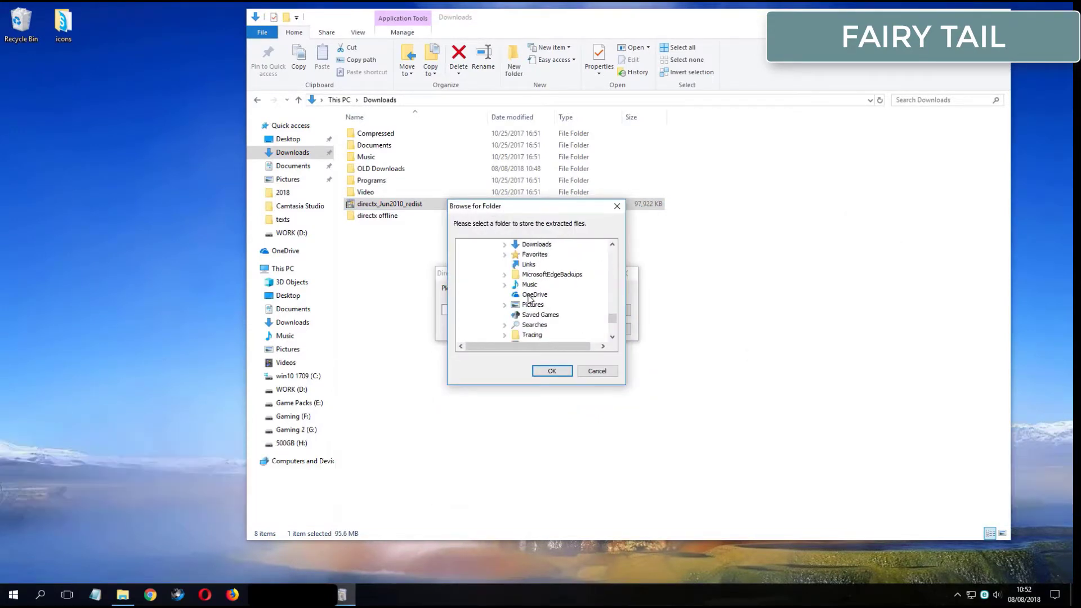
{"action": "double_click", "coordinate": [535, 247]}
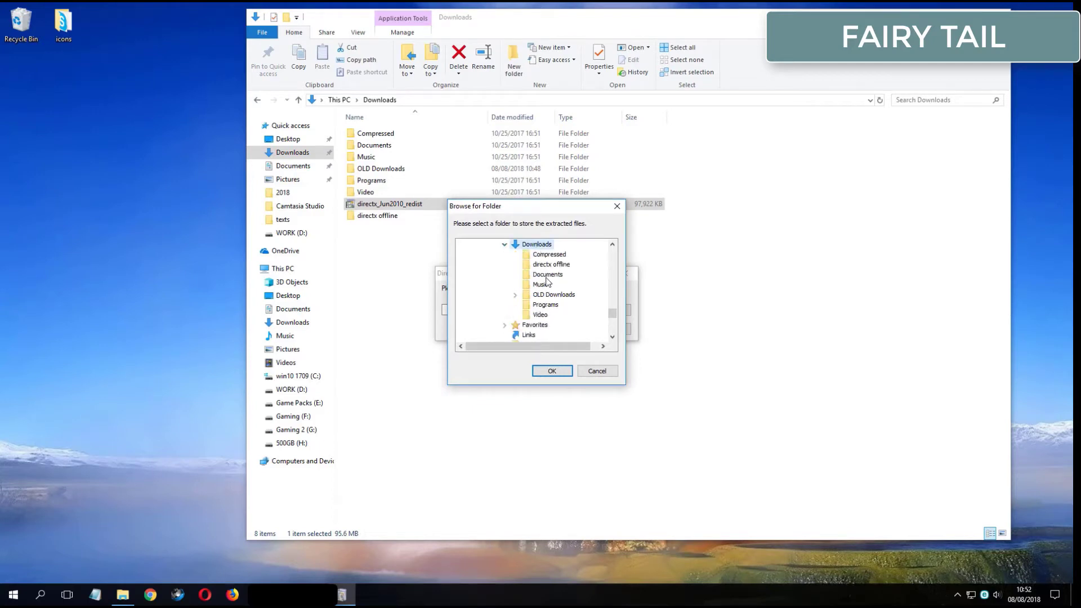
{"action": "left_click", "coordinate": [547, 265]}
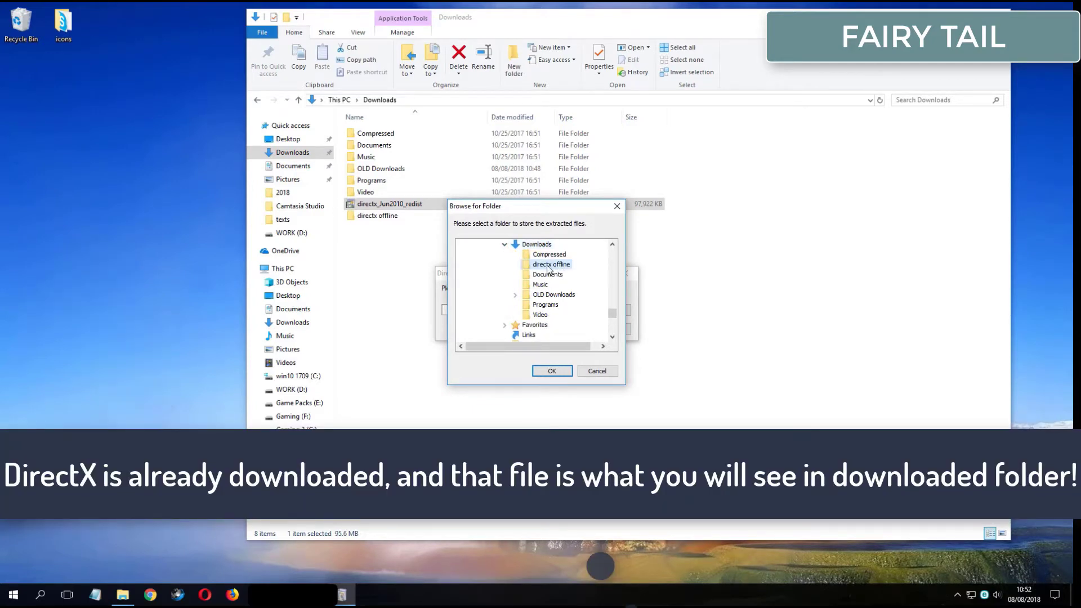
{"action": "left_click", "coordinate": [567, 369]}
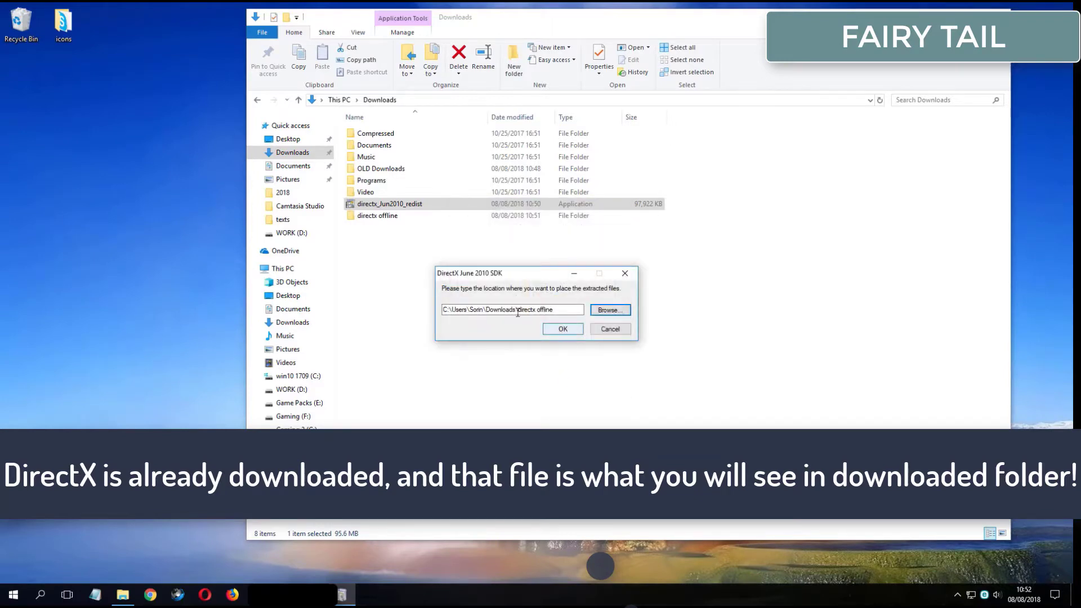
{"action": "left_click", "coordinate": [564, 329]}
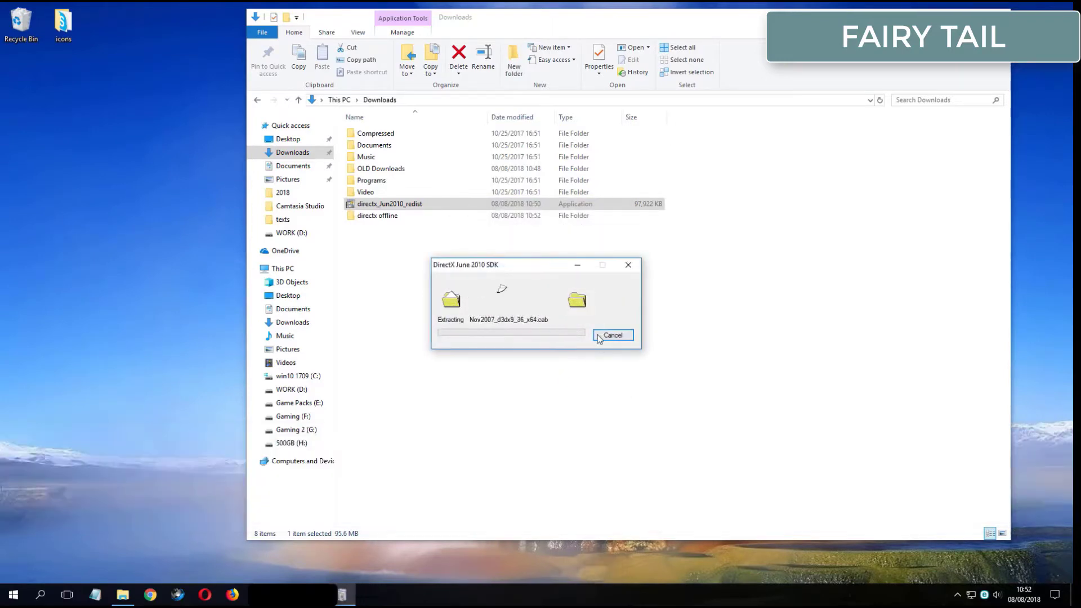
Find the DXSETUP application inside the "directx offline" folder and launch it
{"action": "left_click", "coordinate": [401, 218]}
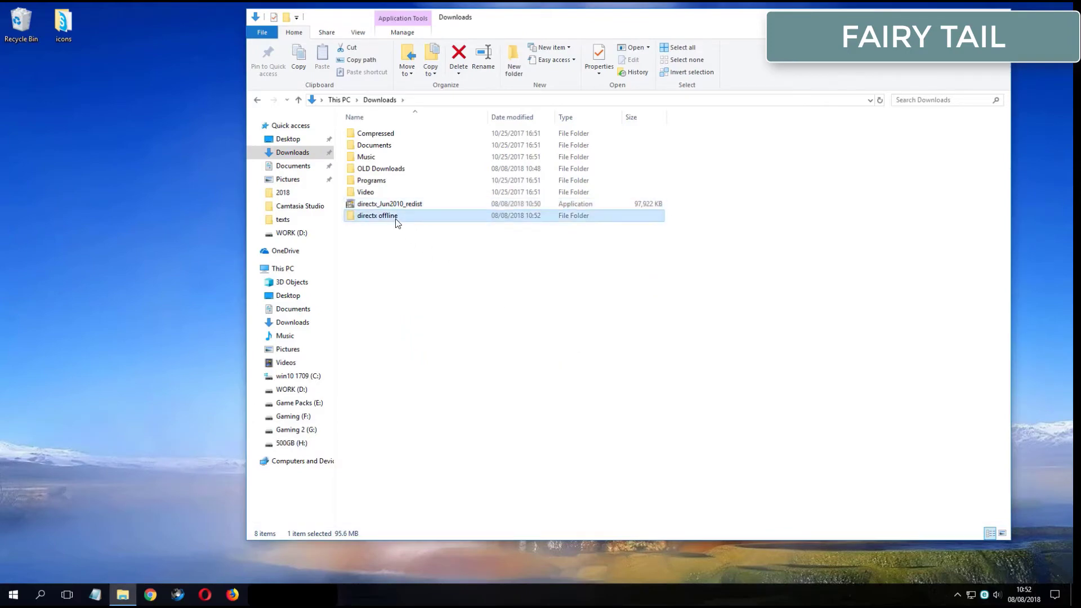
{"action": "double_click", "coordinate": [402, 215]}
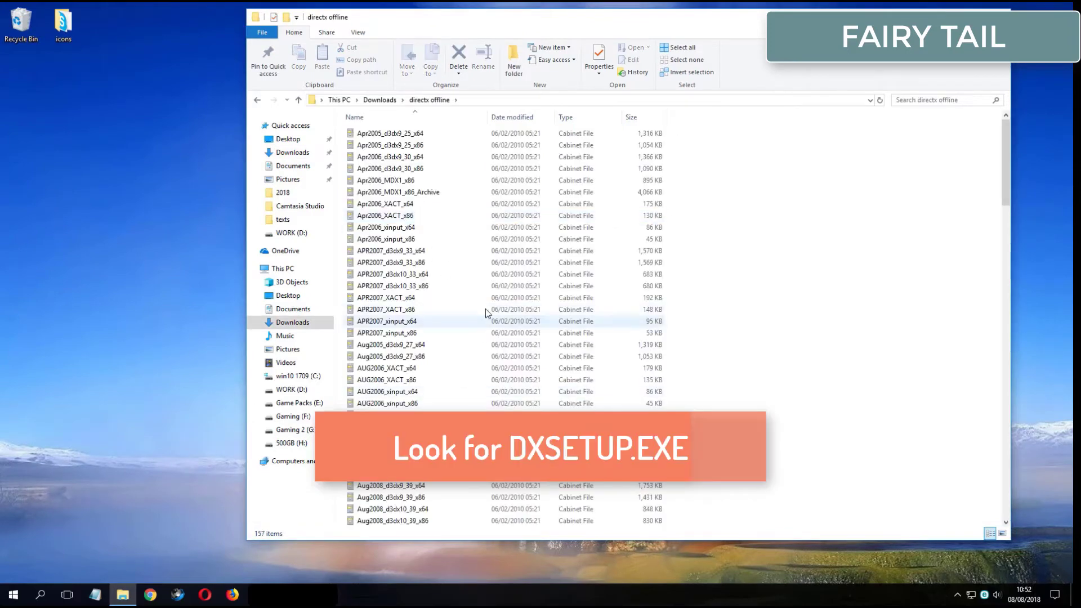
{"action": "left_click_drag", "start_coordinate": [1008, 170], "coordinate": [1004, 291]}
{"action": "left_click", "coordinate": [442, 310]}
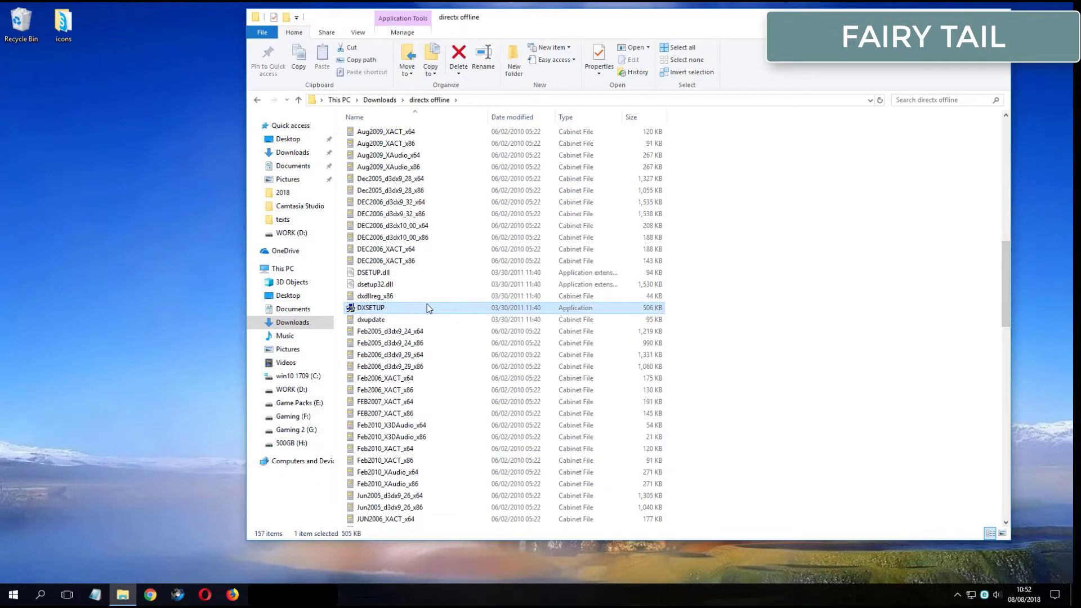
{"action": "double_click", "coordinate": [439, 308]}
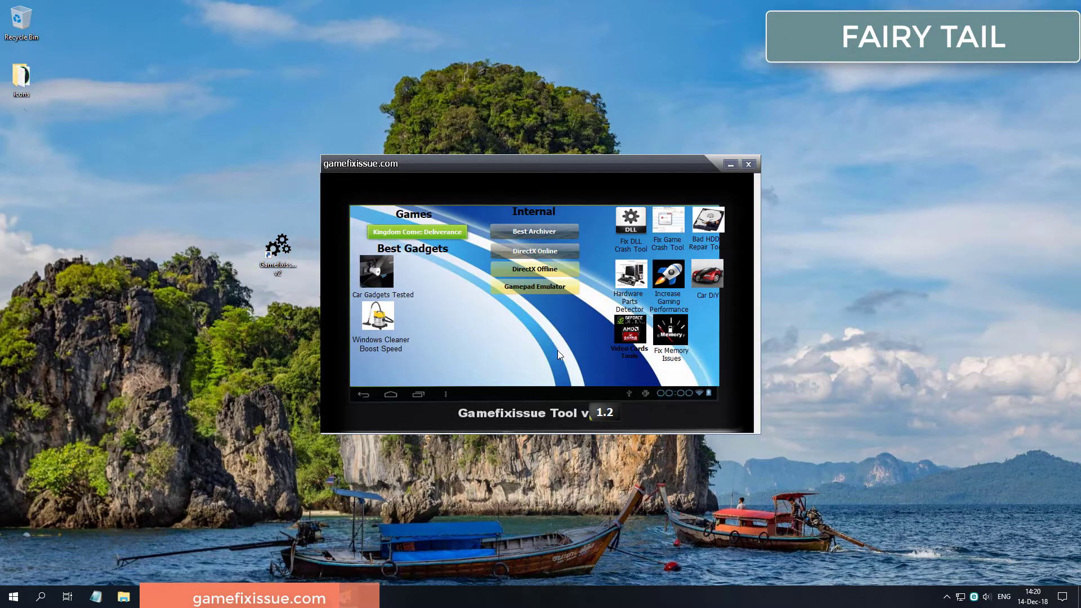
In Gamefixissue Tool, install DirectX with the DirectX Offline option, accepting the license agreement, and close the tool
{"action": "left_click", "coordinate": [542, 272]}
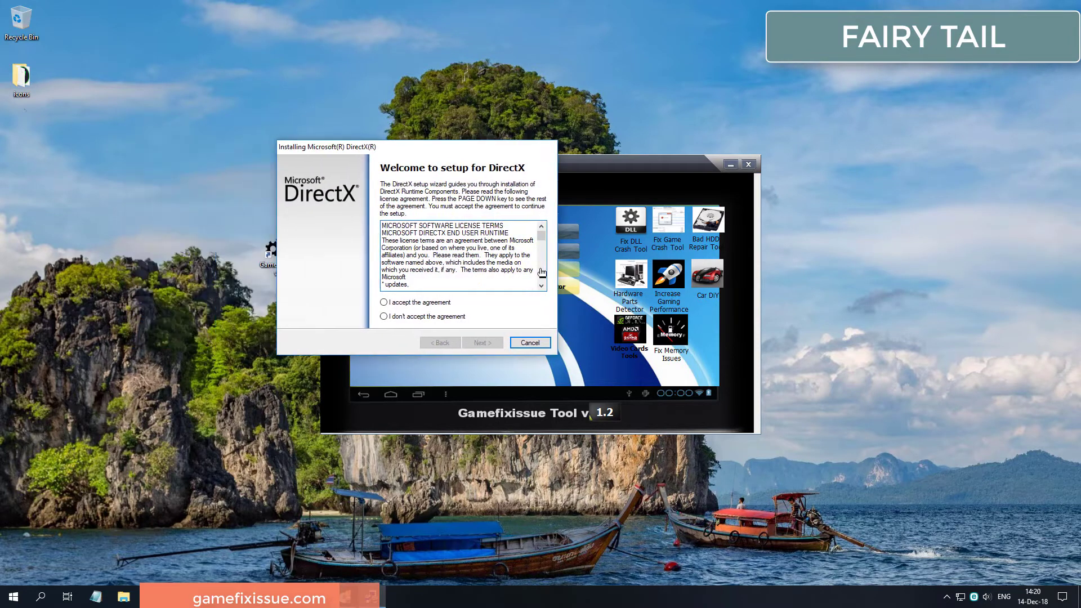
{"action": "left_click", "coordinate": [401, 304]}
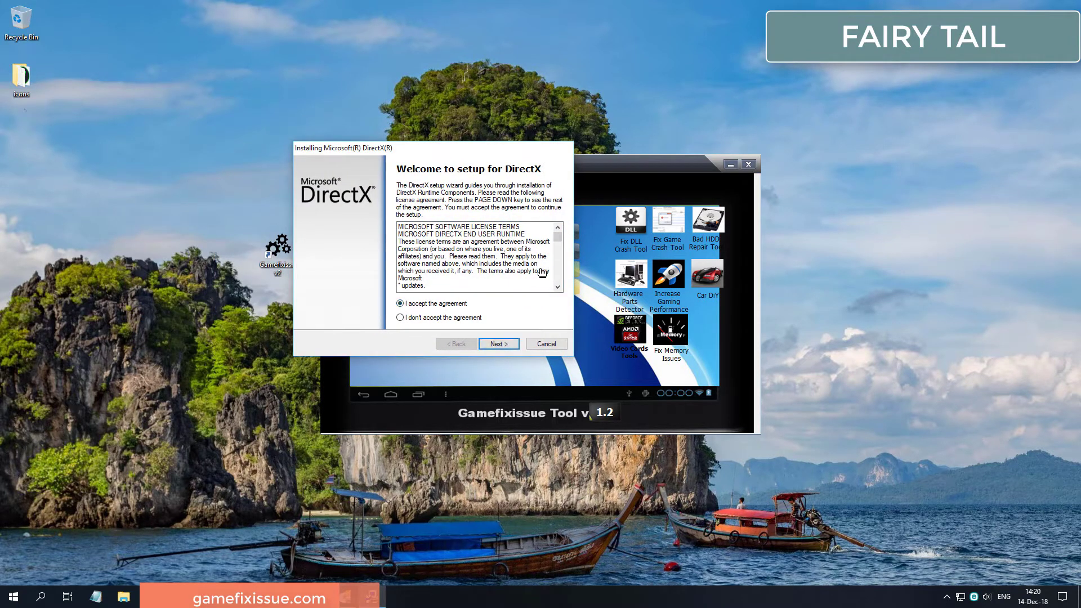
{"action": "left_click", "coordinate": [499, 344]}
{"action": "left_click", "coordinate": [498, 344]}
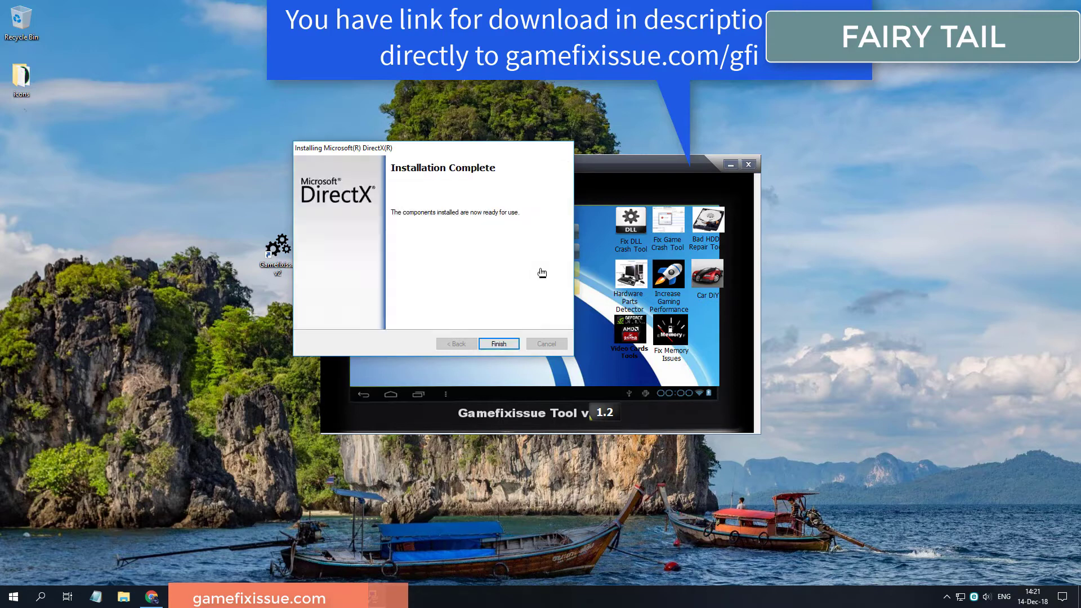
{"action": "left_click", "coordinate": [497, 343]}
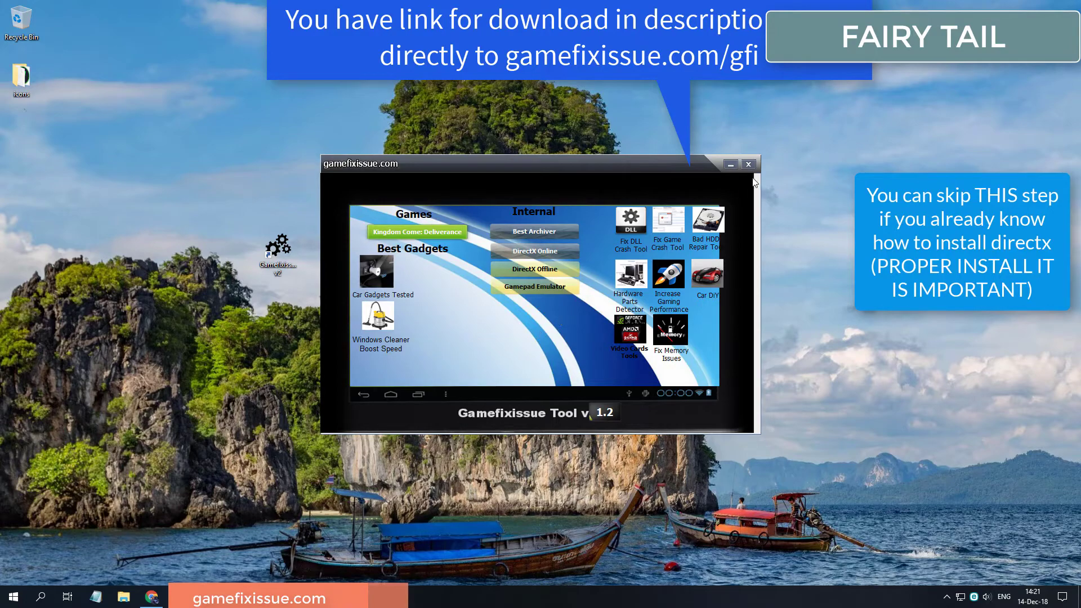
{"action": "left_click", "coordinate": [746, 166]}
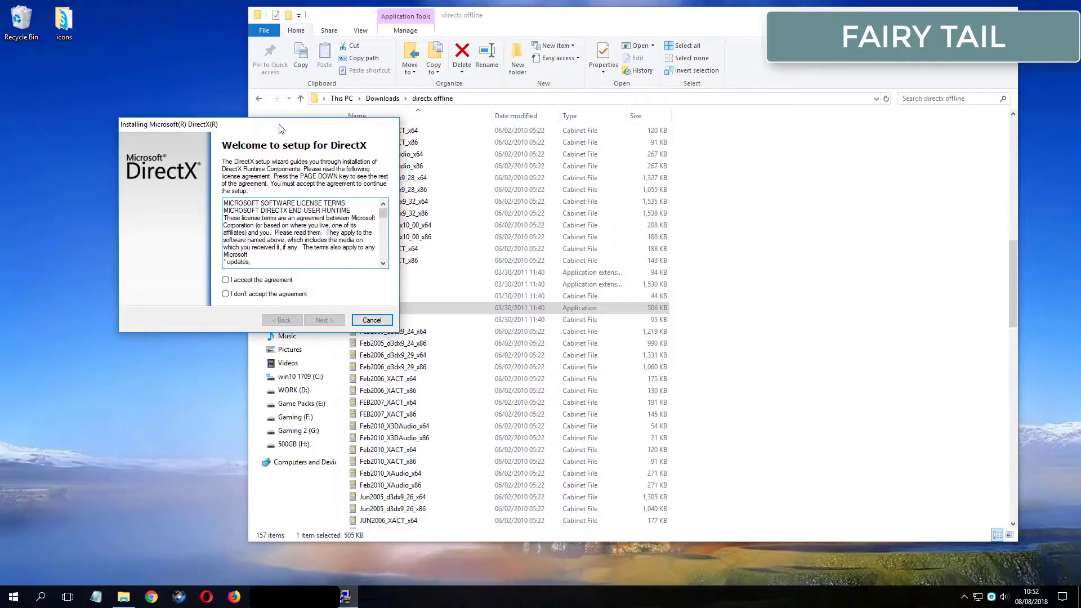
Accept the agreement in the DirectX setup wizard launched from DXSETUP and complete the installation
{"action": "left_click", "coordinate": [505, 287]}
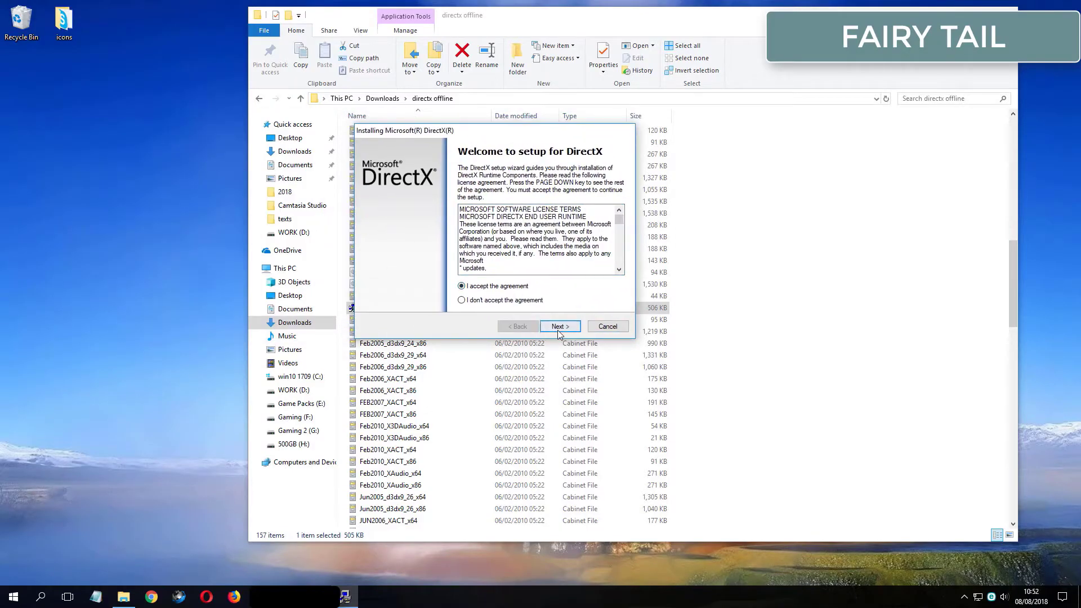
{"action": "left_click", "coordinate": [560, 327]}
{"action": "left_click", "coordinate": [559, 327]}
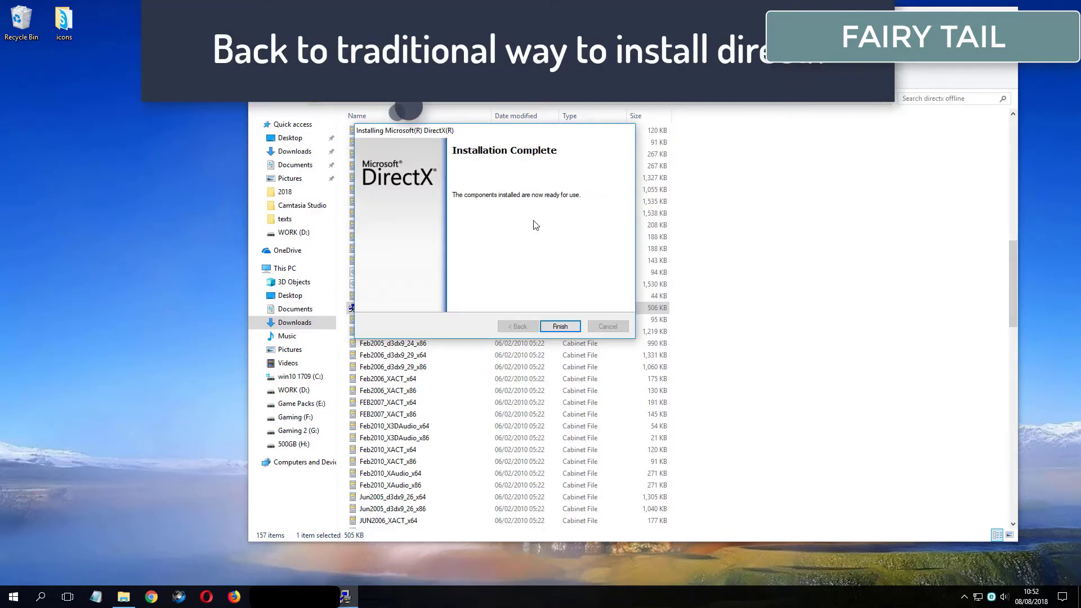
{"action": "left_click", "coordinate": [559, 327]}
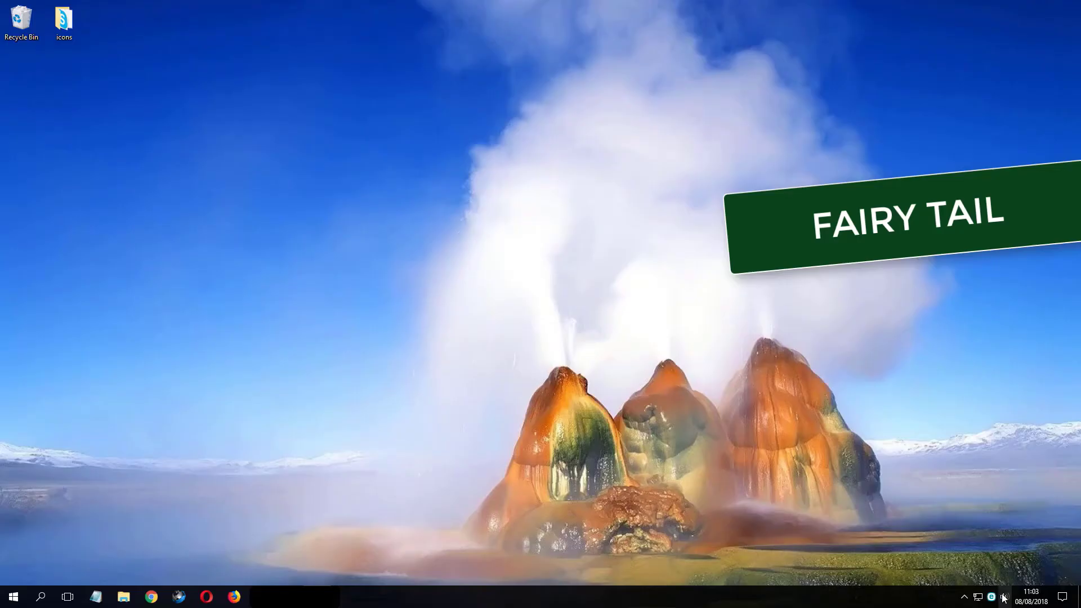
Open the properties of the default Speakers device from the Windows playback devices
{"action": "right_click", "coordinate": [1004, 598]}
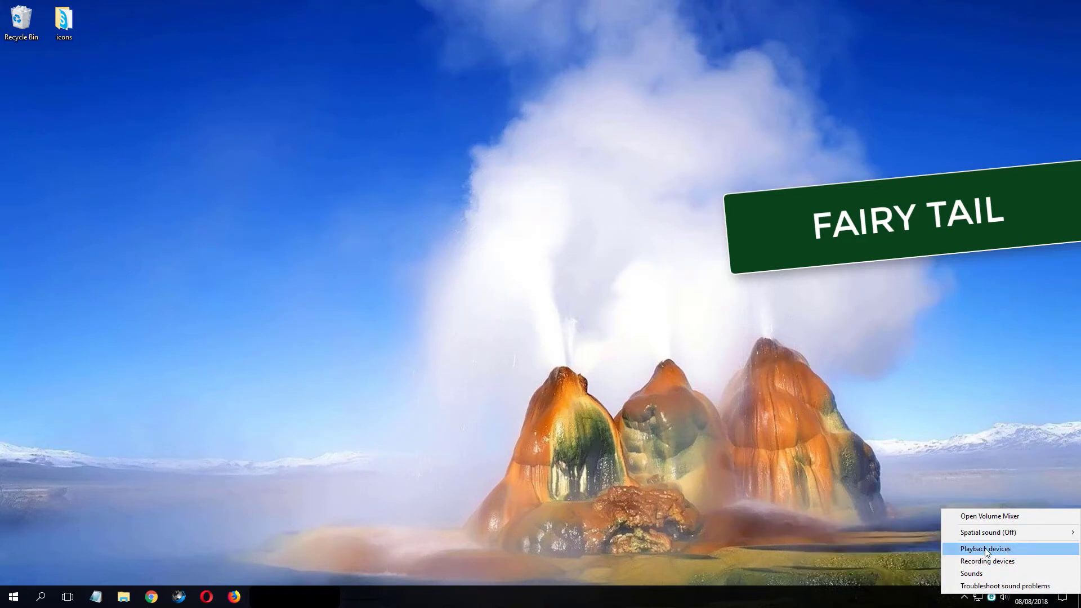
{"action": "left_click", "coordinate": [985, 549]}
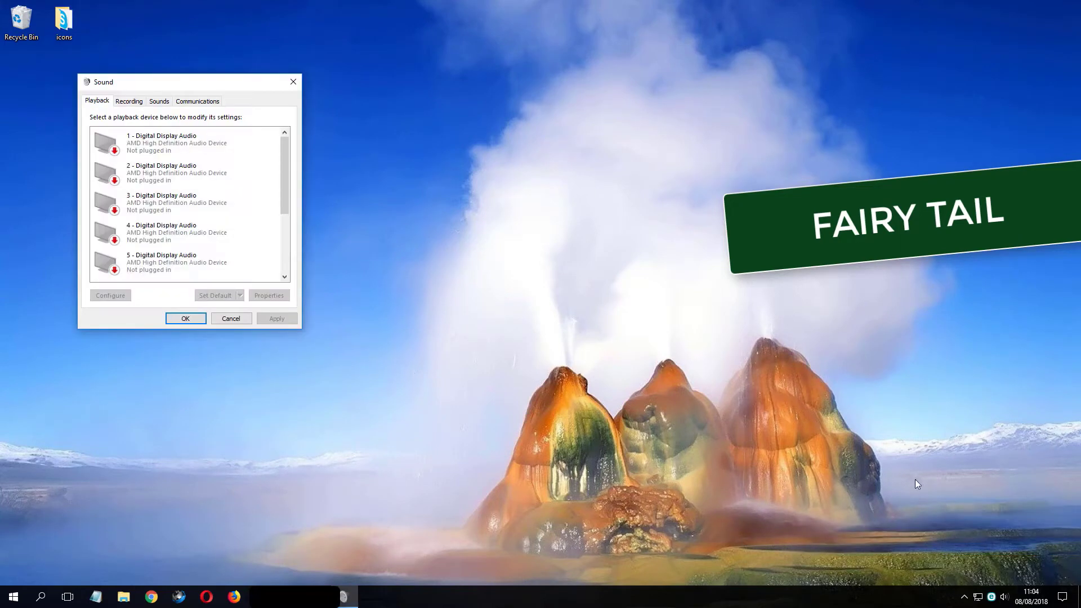
{"action": "left_click_drag", "start_coordinate": [241, 87], "coordinate": [432, 131]}
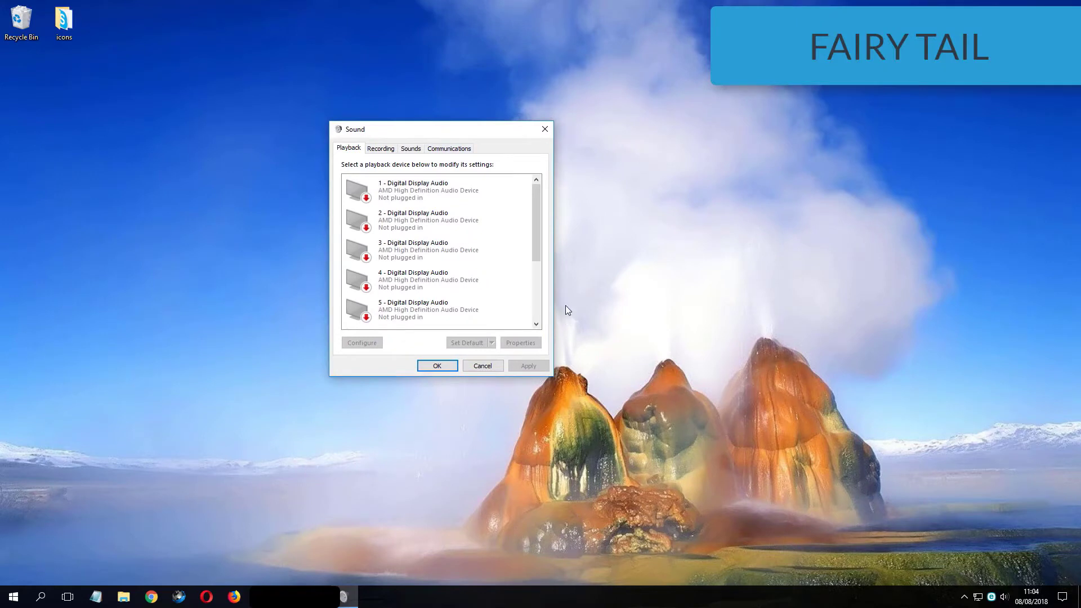
{"action": "left_click_drag", "start_coordinate": [539, 206], "coordinate": [538, 265]}
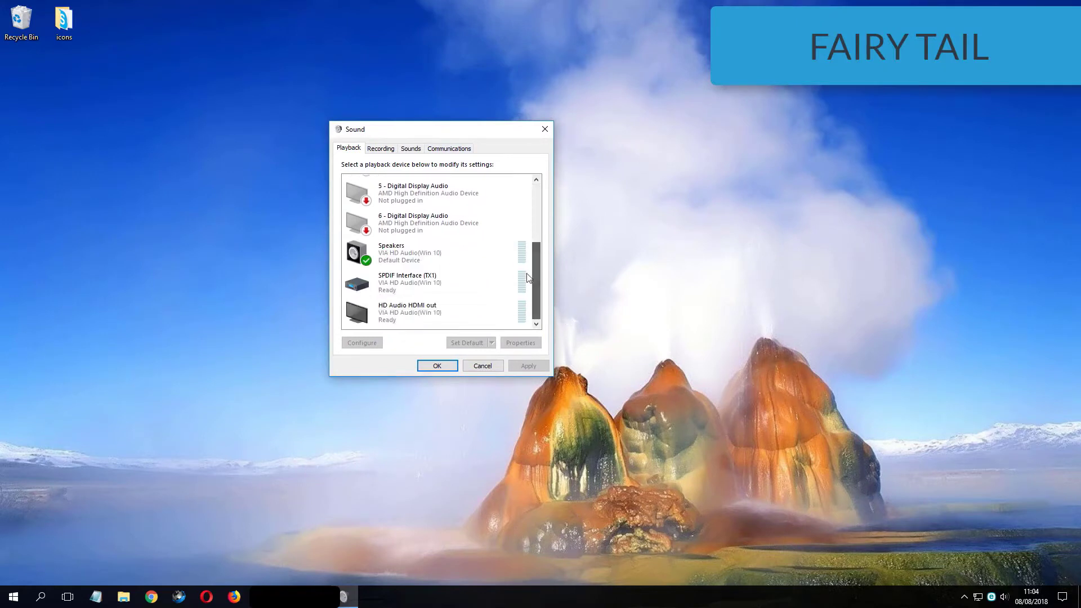
{"action": "left_click", "coordinate": [363, 262]}
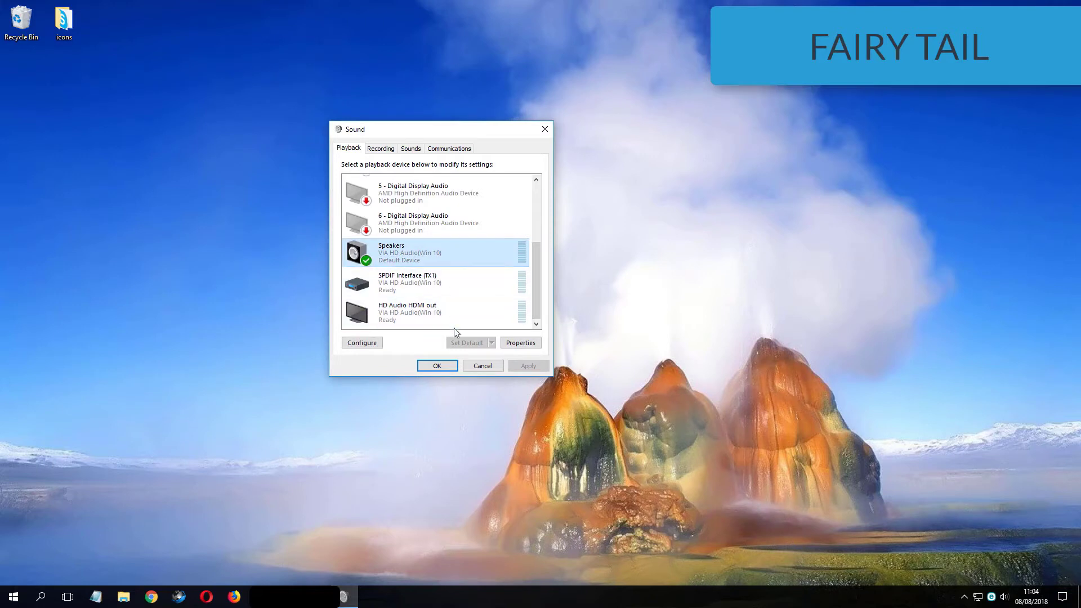
{"action": "key", "text": "Tab"}
{"action": "left_click", "coordinate": [514, 341]}
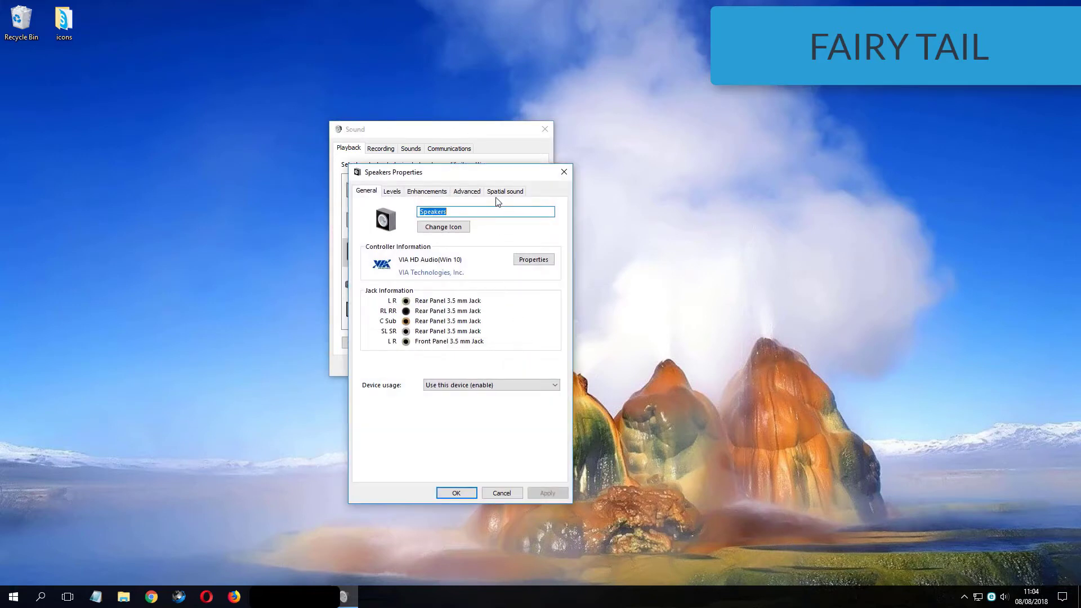
Set the Speakers' default format to 16 bit, 44100 Hz (CD Quality), apply it although the device is in use, and close the sound settings
{"action": "left_click", "coordinate": [464, 194]}
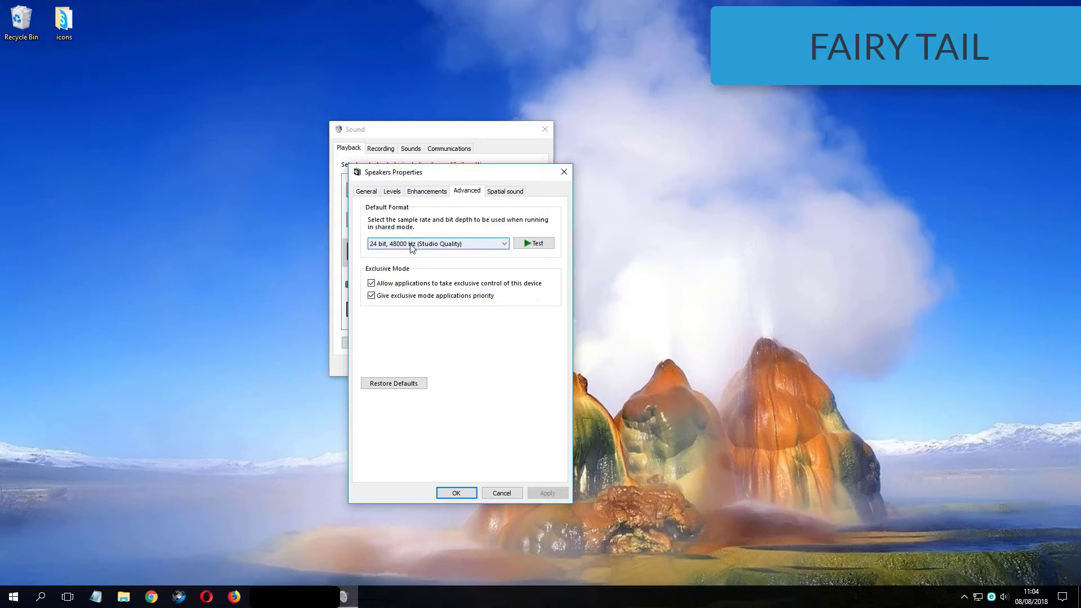
{"action": "left_click", "coordinate": [440, 244]}
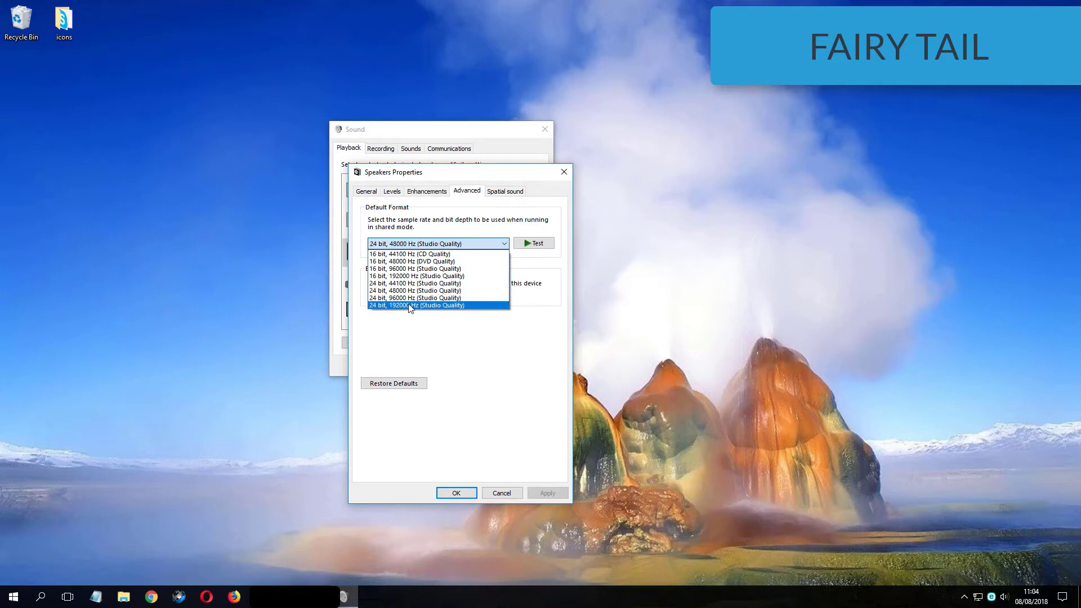
{"action": "left_click", "coordinate": [409, 304]}
{"action": "left_click", "coordinate": [440, 243]}
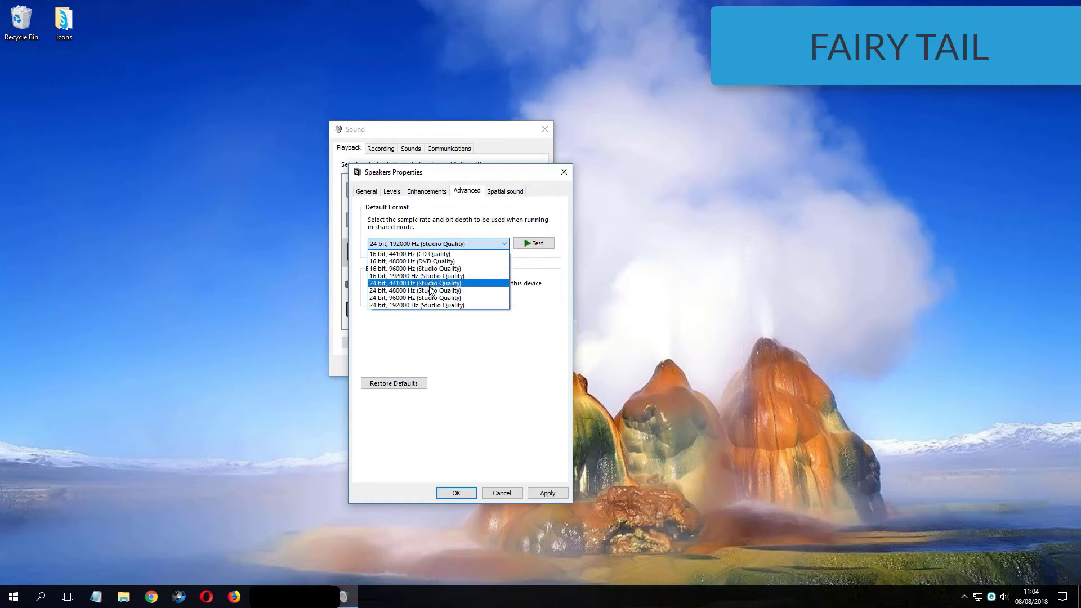
{"action": "left_click", "coordinate": [429, 254]}
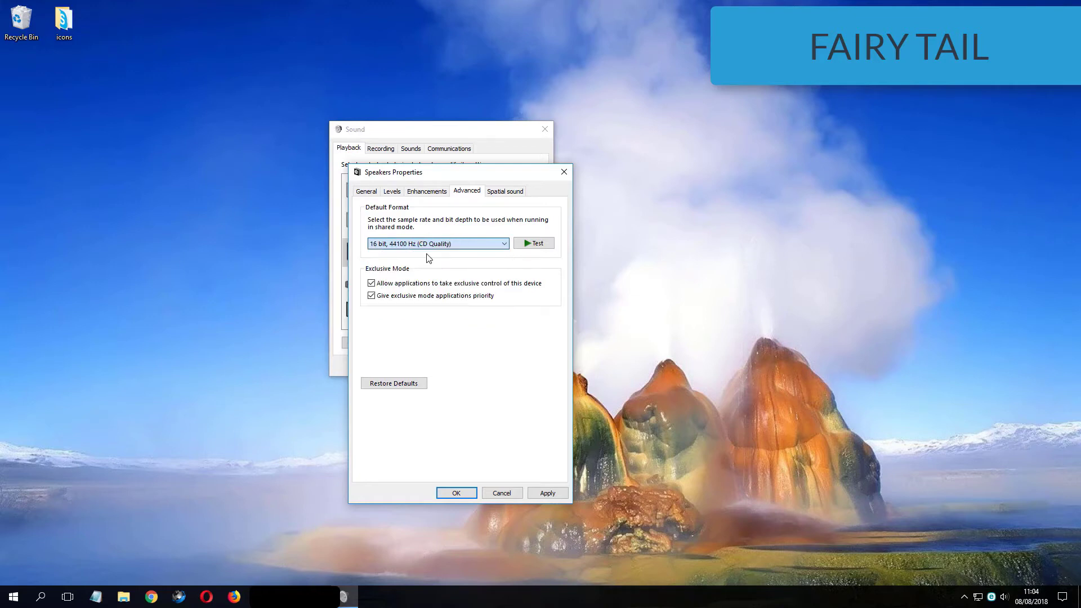
{"action": "left_click", "coordinate": [560, 494]}
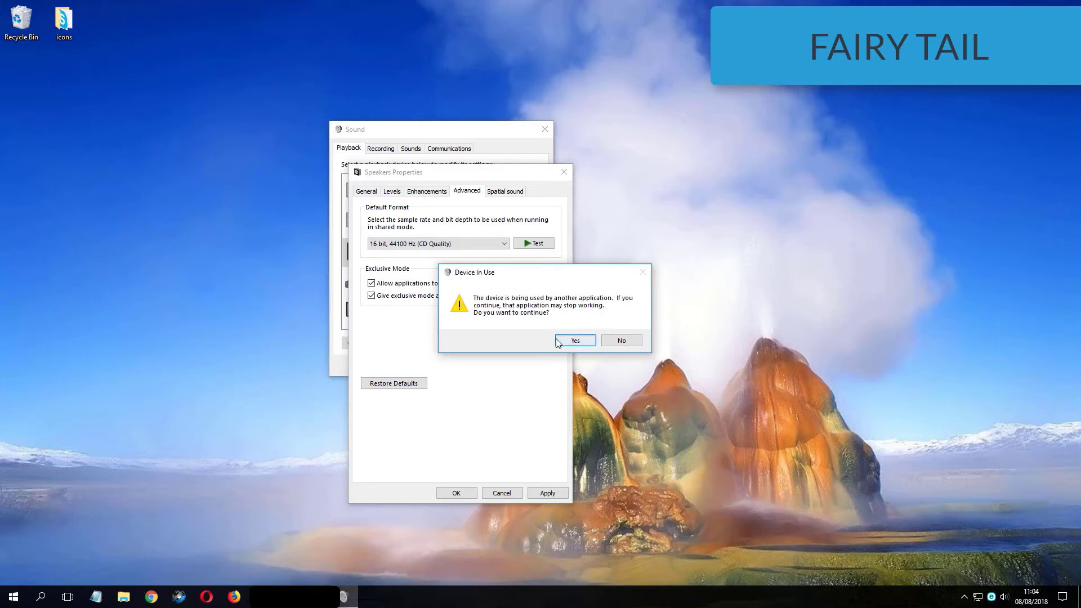
{"action": "left_click", "coordinate": [574, 341]}
{"action": "left_click", "coordinate": [454, 494]}
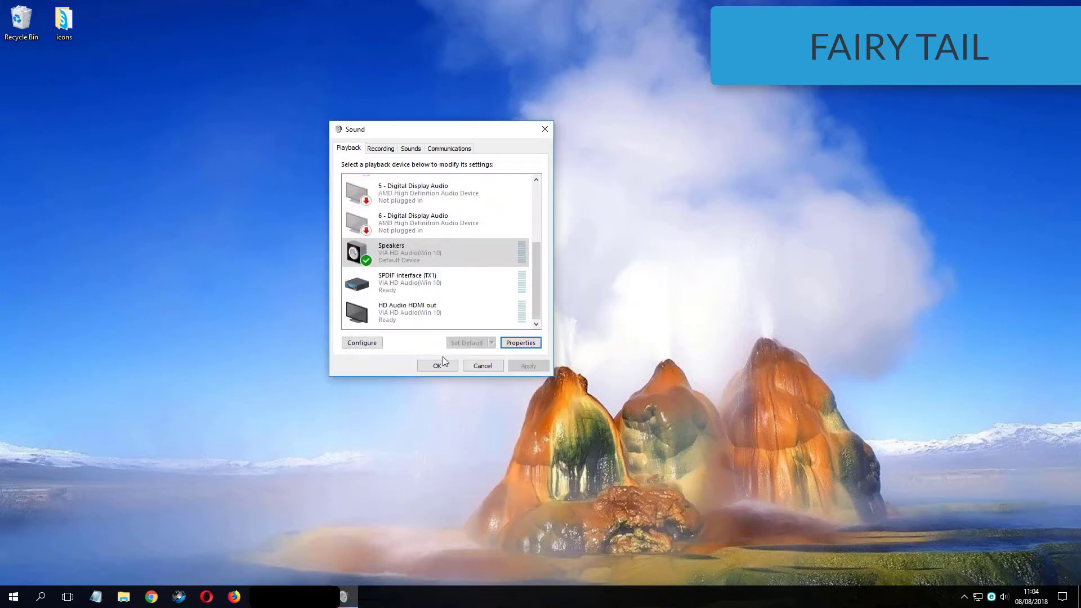
{"action": "left_click", "coordinate": [439, 363]}
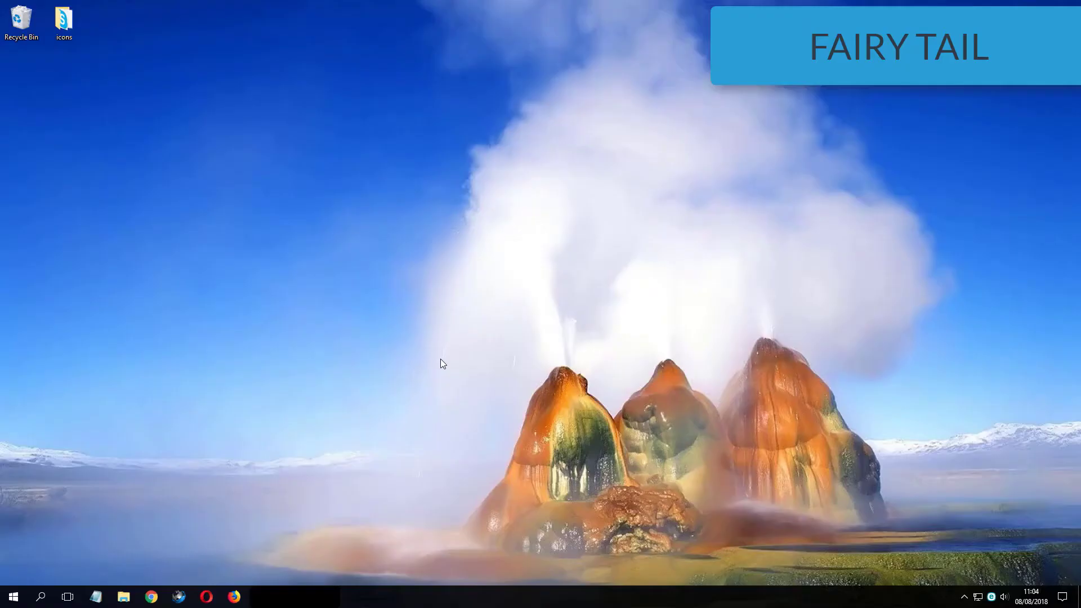
{"action": "right_click", "coordinate": [441, 359]}
{"action": "left_click", "coordinate": [461, 390]}
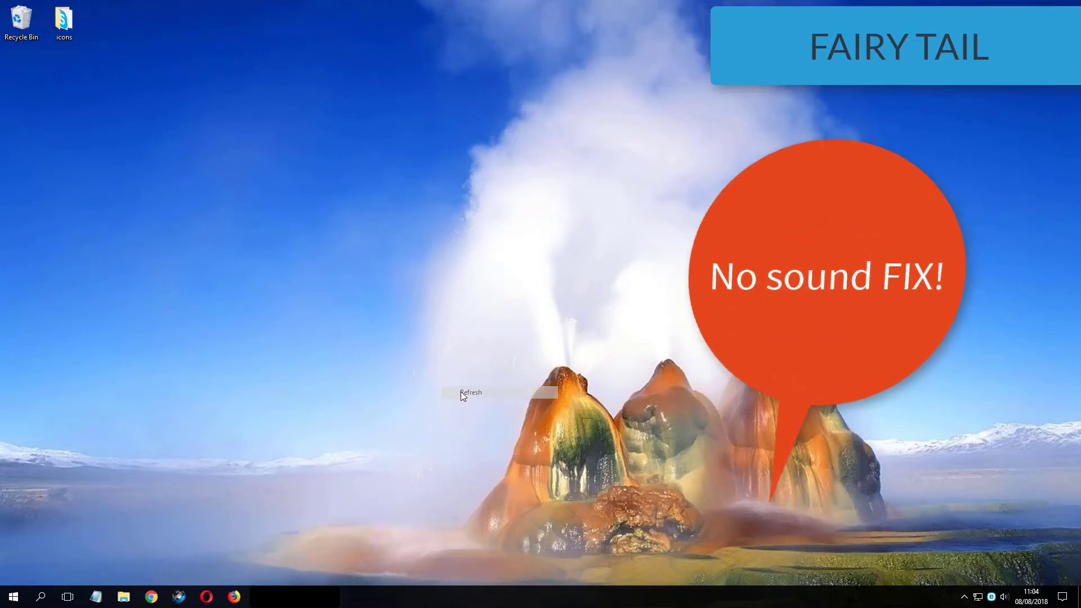
Reopen the Windows playback devices and bring up the properties of the default Speakers device
{"action": "right_click", "coordinate": [1004, 597]}
{"action": "left_click", "coordinate": [987, 551]}
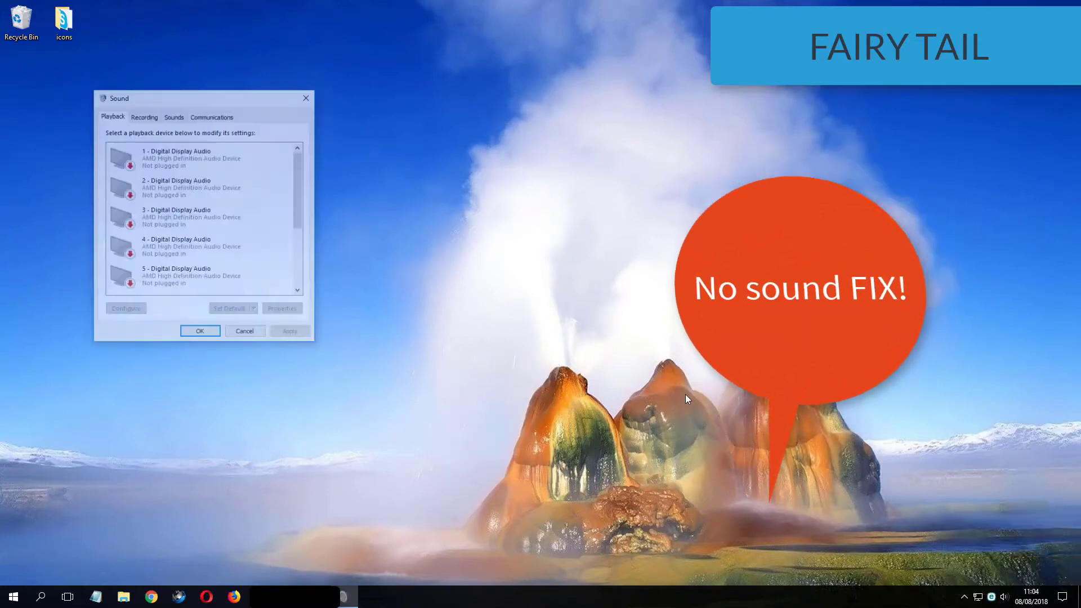
{"action": "left_click_drag", "start_coordinate": [170, 96], "coordinate": [299, 120]}
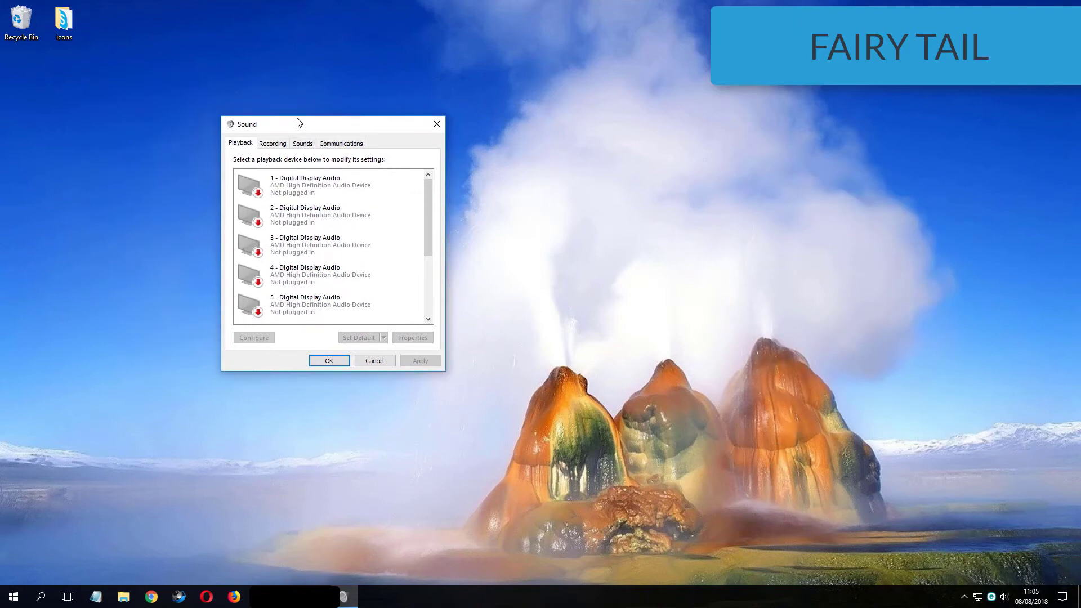
{"action": "scroll", "coordinate": [393, 244], "scroll_direction": "down", "scroll_amount": 2}
{"action": "scroll", "coordinate": [392, 244], "scroll_direction": "down", "scroll_amount": 2}
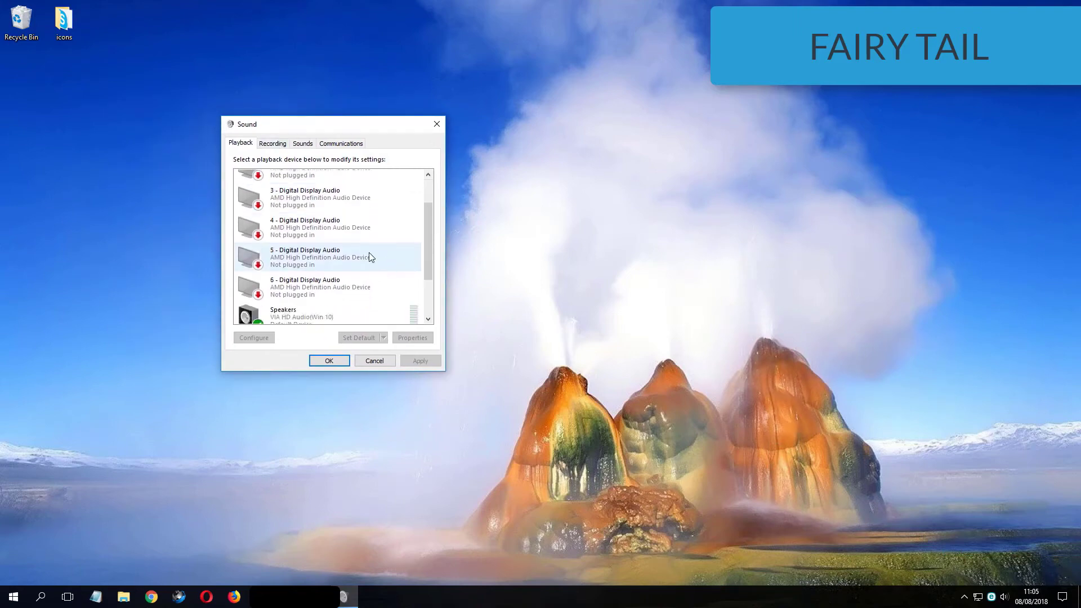
{"action": "left_click", "coordinate": [308, 281]}
{"action": "double_click", "coordinate": [297, 288]}
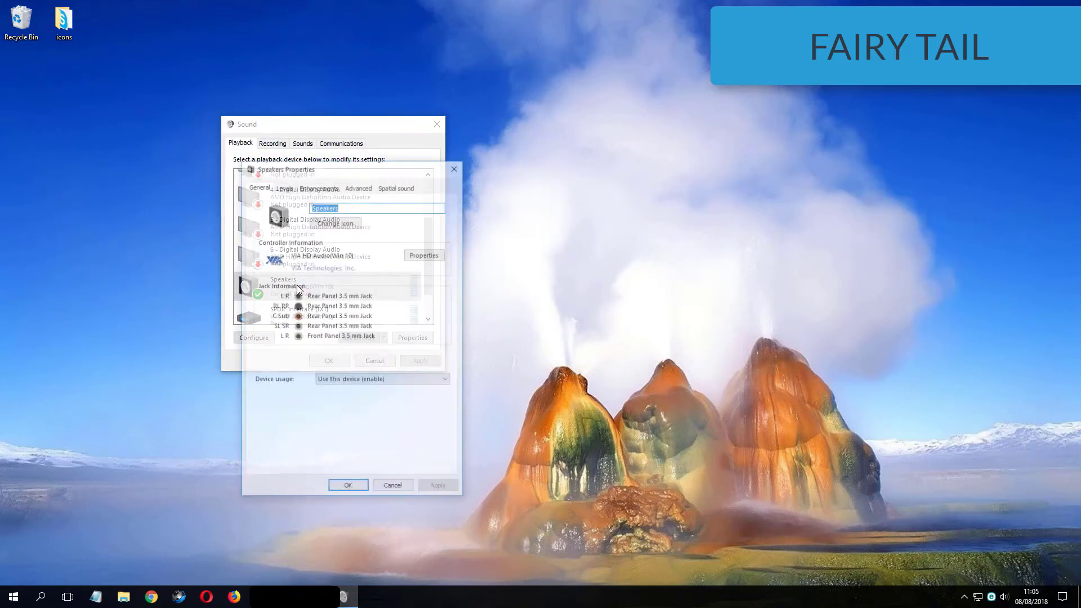
Set the Speakers' default format to 24 bit, 192000 Hz (Studio Quality) and accept the device properties
{"action": "left_click", "coordinate": [359, 187]}
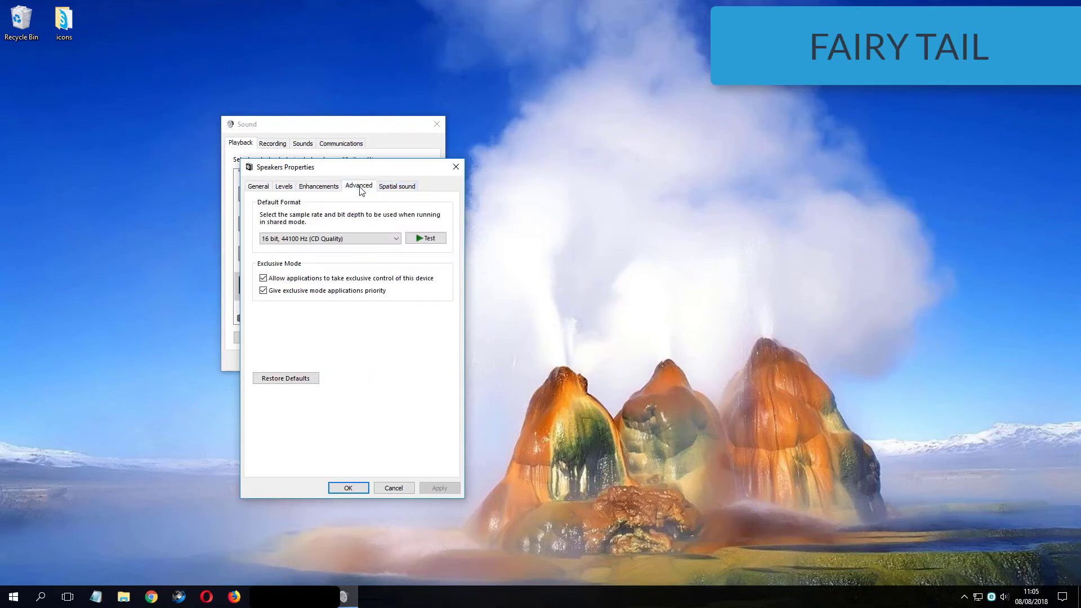
{"action": "left_click", "coordinate": [337, 240]}
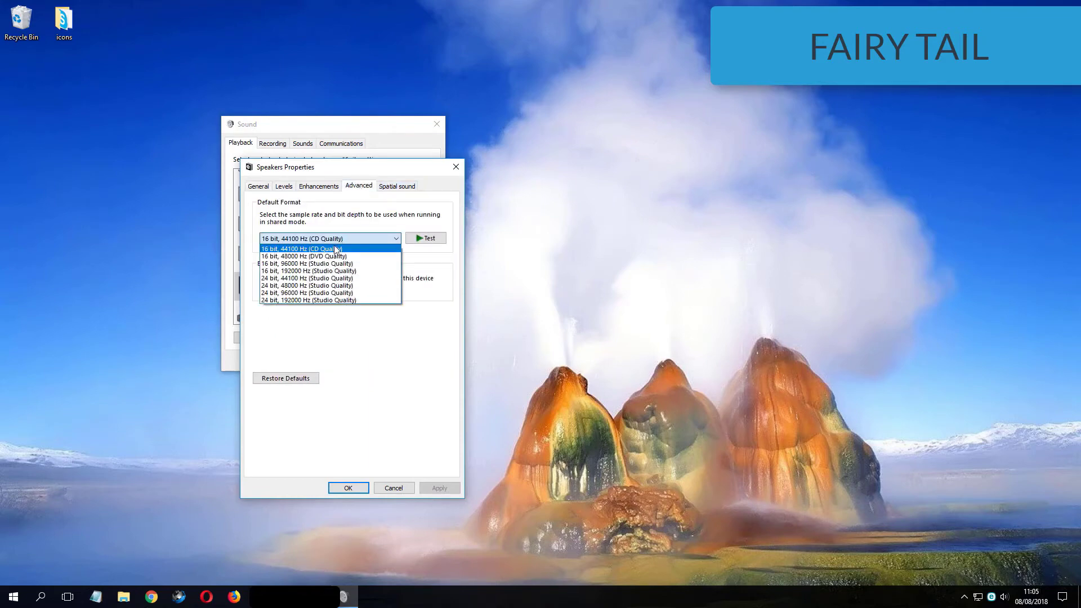
{"action": "left_click", "coordinate": [354, 300]}
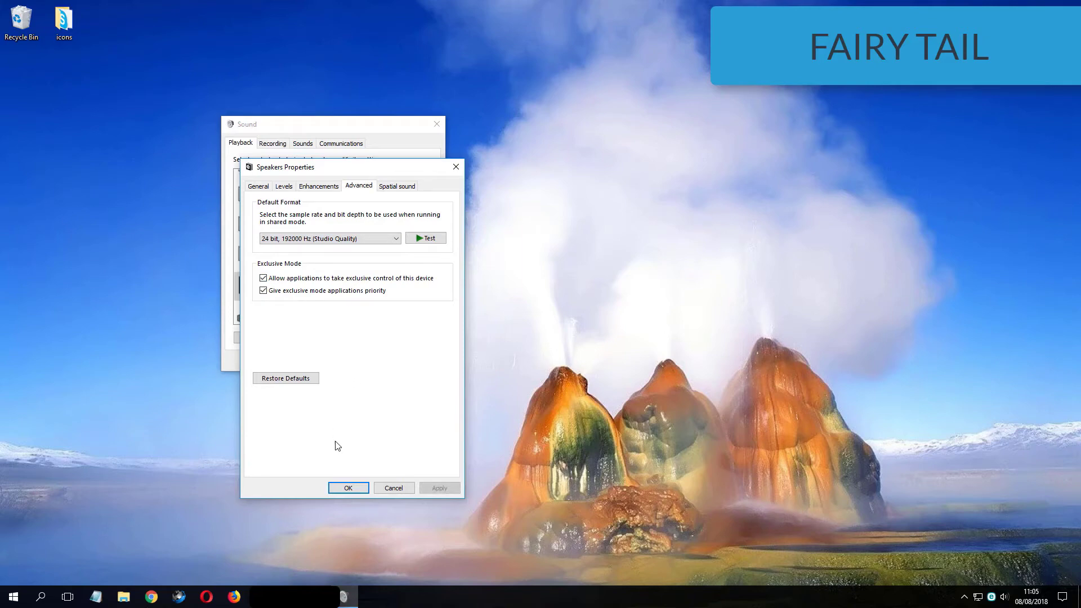
{"action": "left_click", "coordinate": [349, 488]}
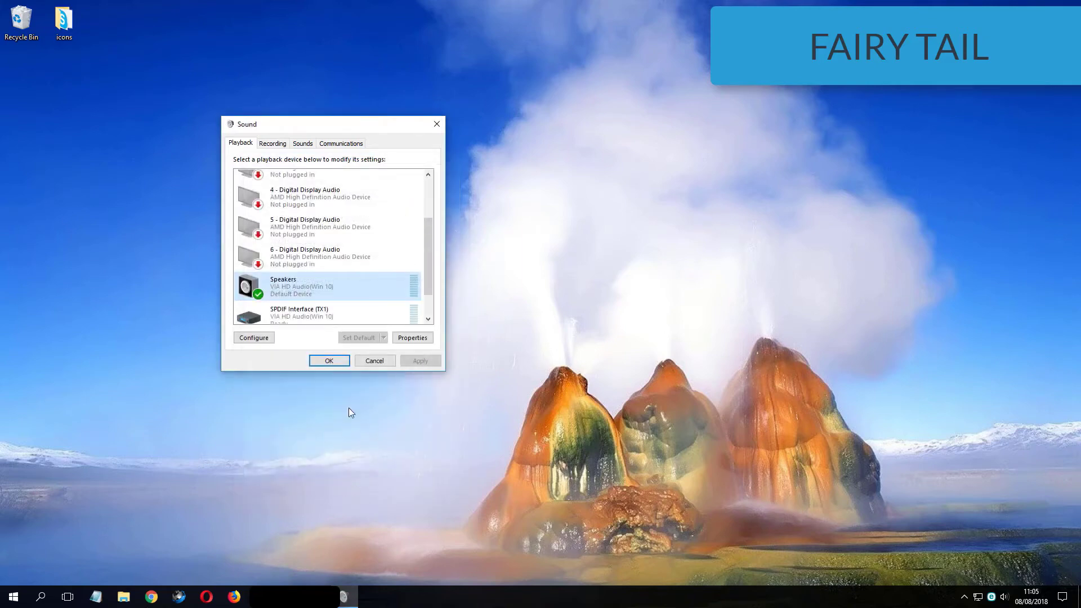